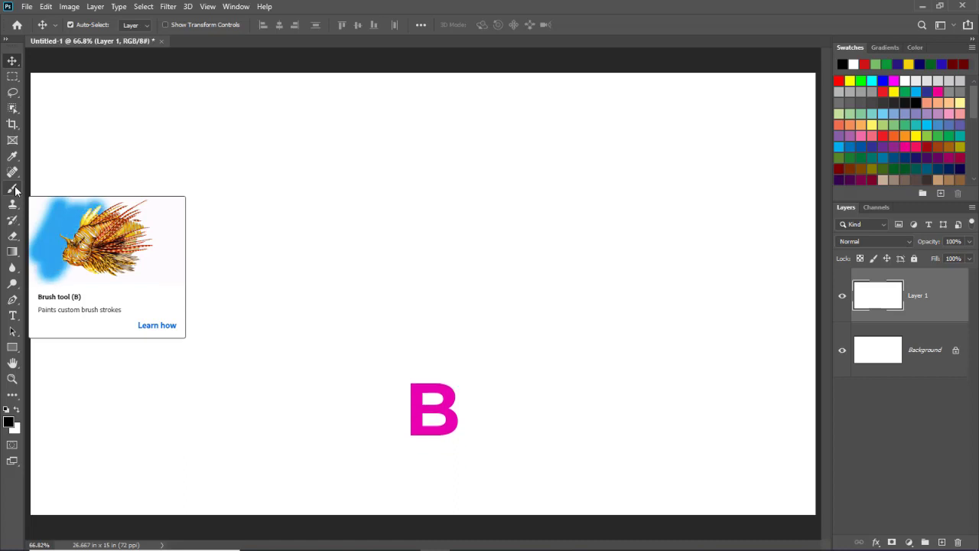
- Draw a black smiley face, a circle with a smile curve, near the upper-left corner
click(13, 189)
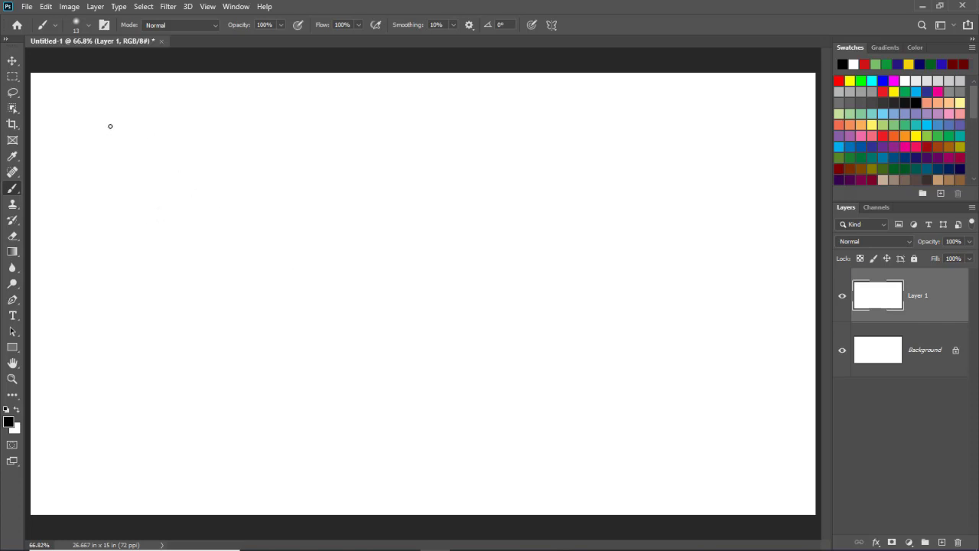
mouse_move(110, 127)
mouse_down()
mouse_move(186, 206)
mouse_move(175, 136)
mouse_move(112, 122)
mouse_up()
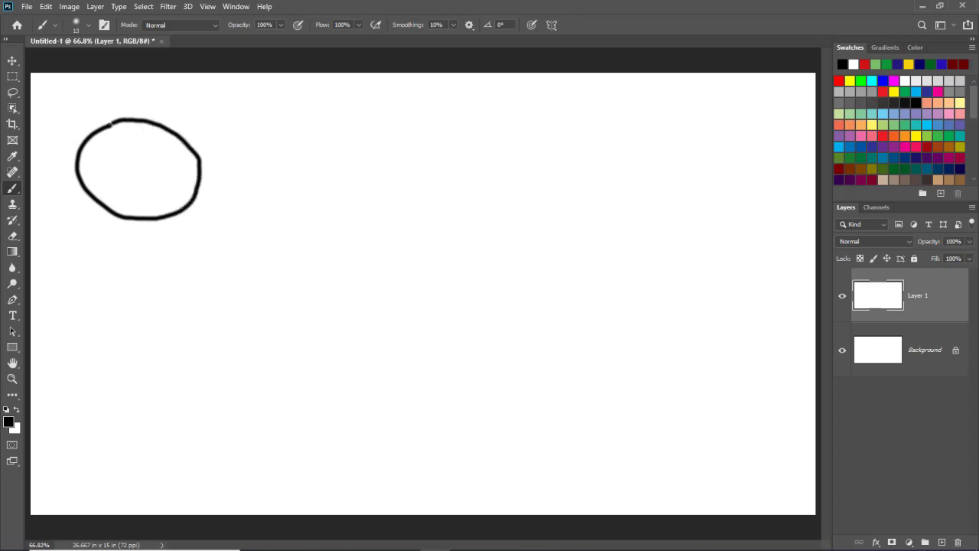
mouse_move(103, 171)
mouse_down()
mouse_move(127, 197)
mouse_move(164, 200)
mouse_move(179, 168)
mouse_up()
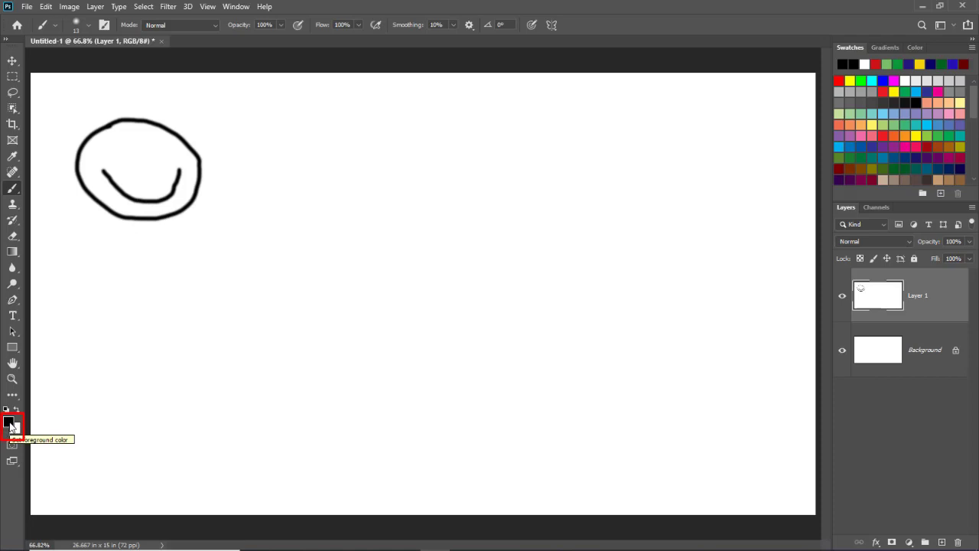
click(9, 422)
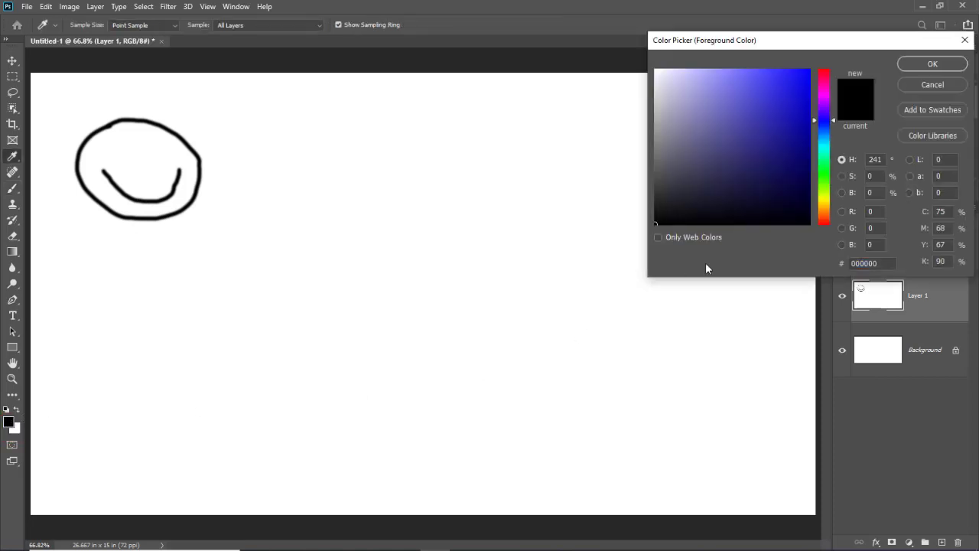
- Set the foreground colour to deep blue and draw a blue smiley below the black one
click(781, 112)
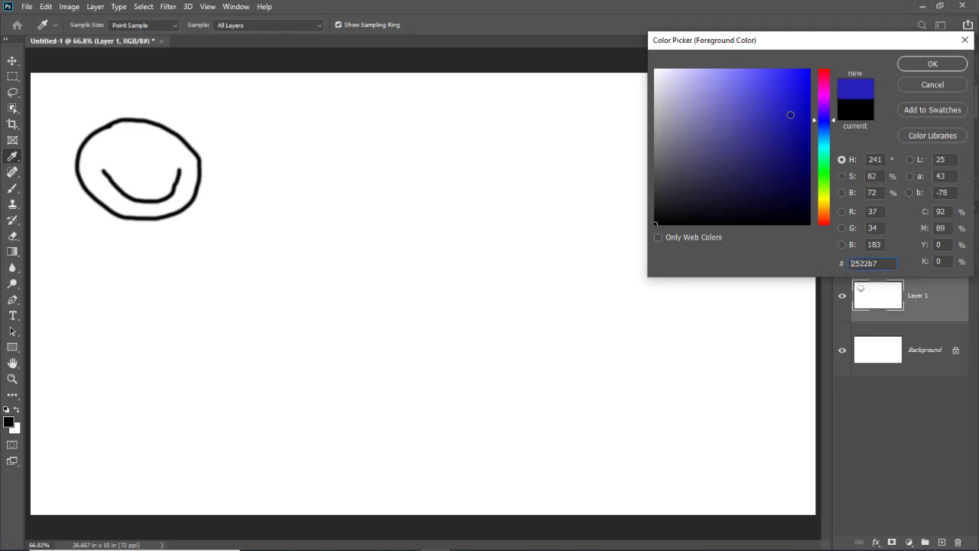
click(955, 66)
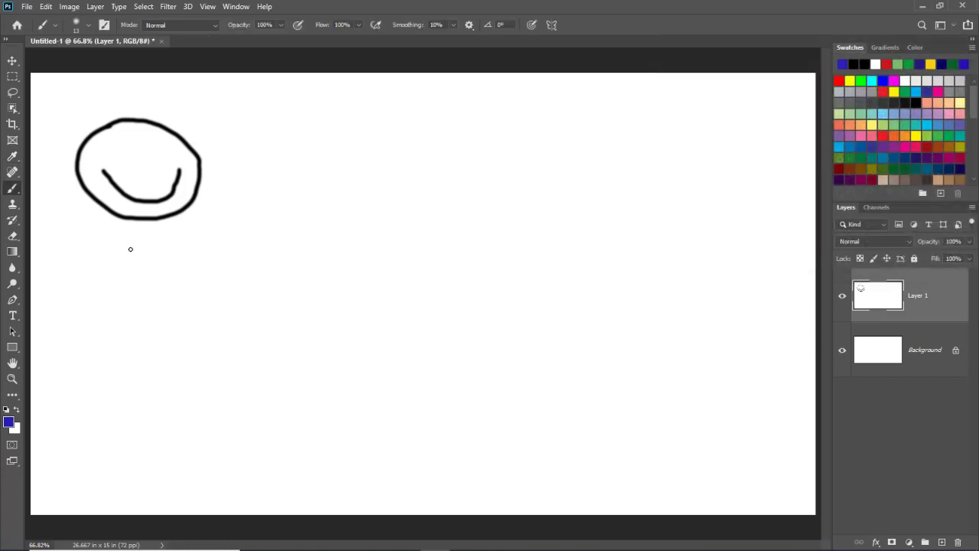
mouse_move(109, 250)
mouse_down()
mouse_move(59, 267)
mouse_move(59, 311)
mouse_move(109, 341)
mouse_move(154, 343)
mouse_move(153, 253)
mouse_move(107, 253)
mouse_up()
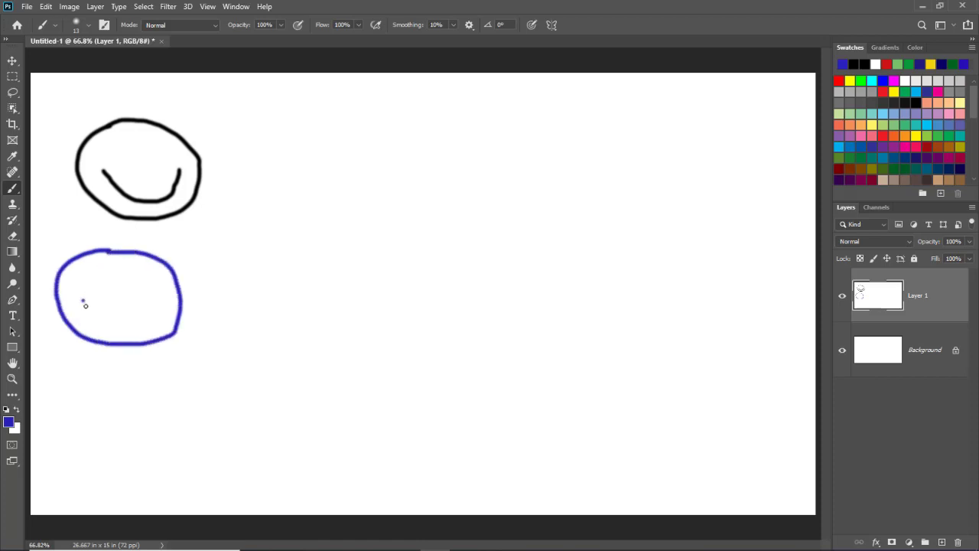
mouse_move(85, 305)
mouse_down()
mouse_move(114, 320)
mouse_move(151, 316)
mouse_move(154, 299)
mouse_up()
- Switch to magenta, draw a magenta smiley below the blue one, and enlarge the brush
click(893, 81)
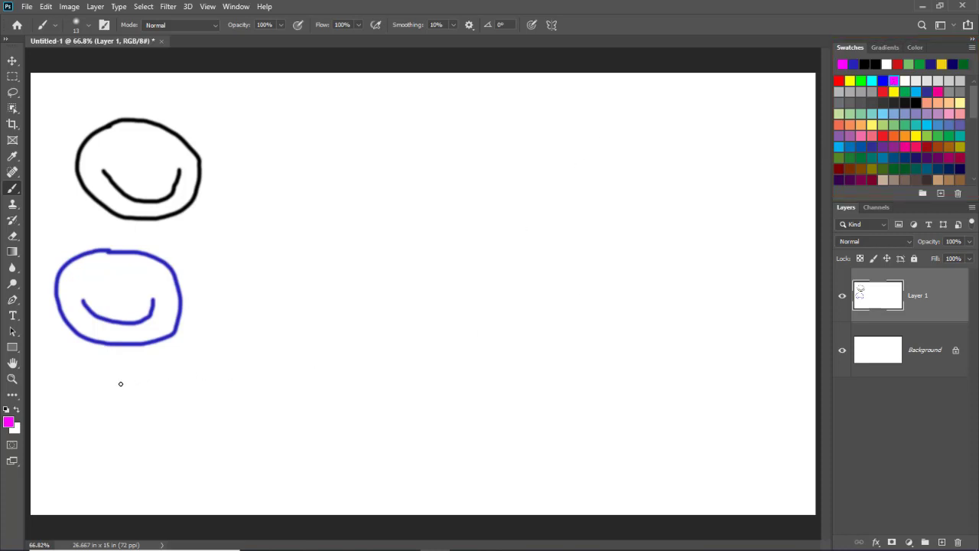
mouse_move(112, 379)
mouse_down()
mouse_move(117, 462)
mouse_move(114, 375)
mouse_up()
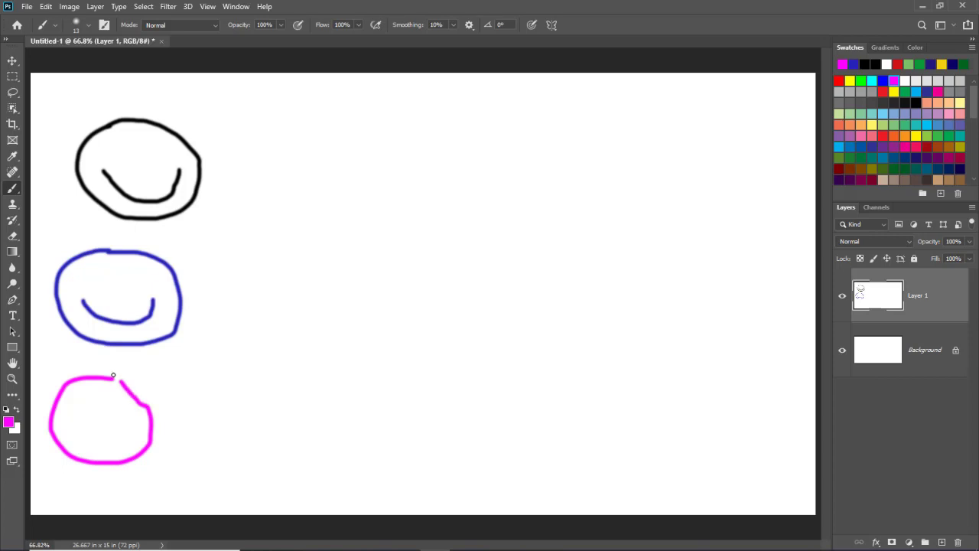
mouse_move(71, 421)
mouse_down()
mouse_move(89, 439)
mouse_move(116, 441)
mouse_move(131, 426)
mouse_up()
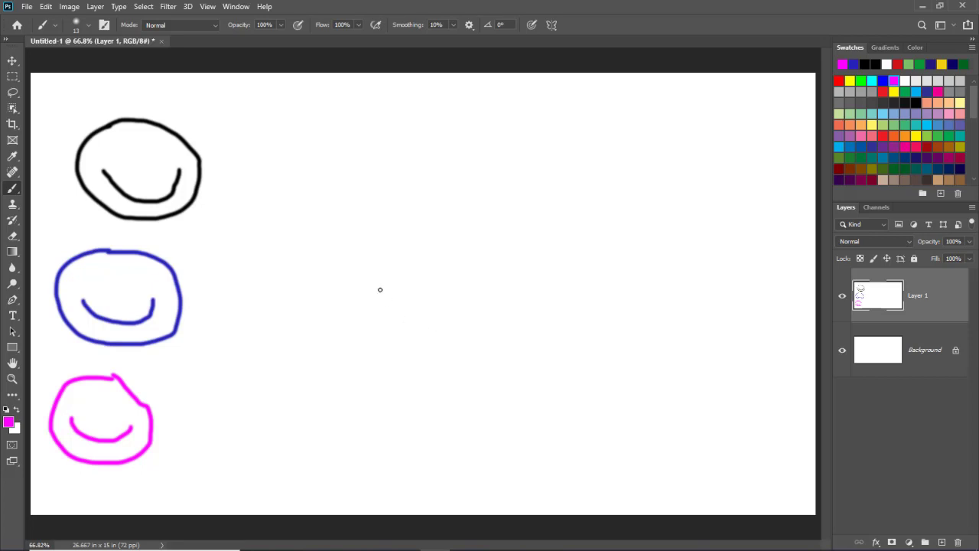
key(bracketright)
key(bracketright)
key(bracketright)
key(bracketright)
- Turn on Show Crosshair in Brush Tip in the Cursors preferences
click(46, 7)
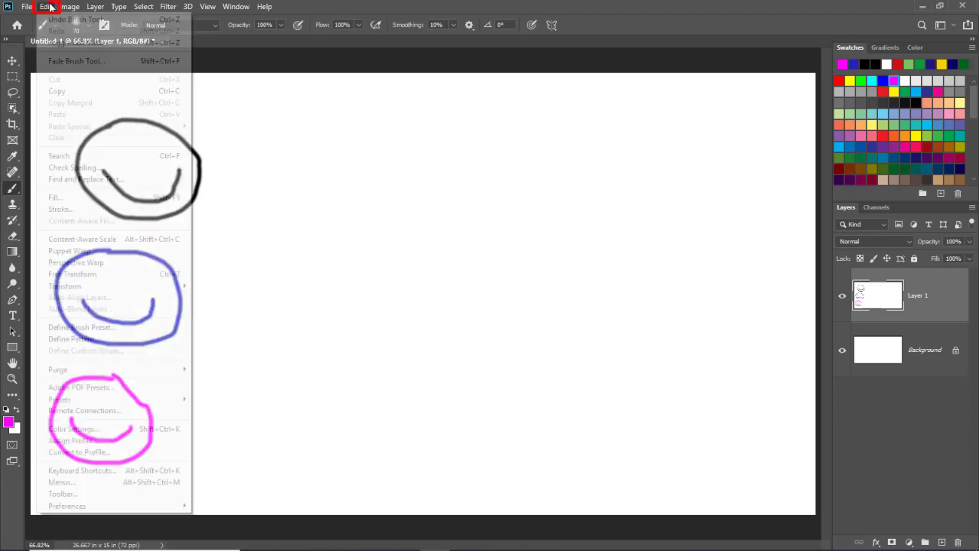
mouse_move(67, 506)
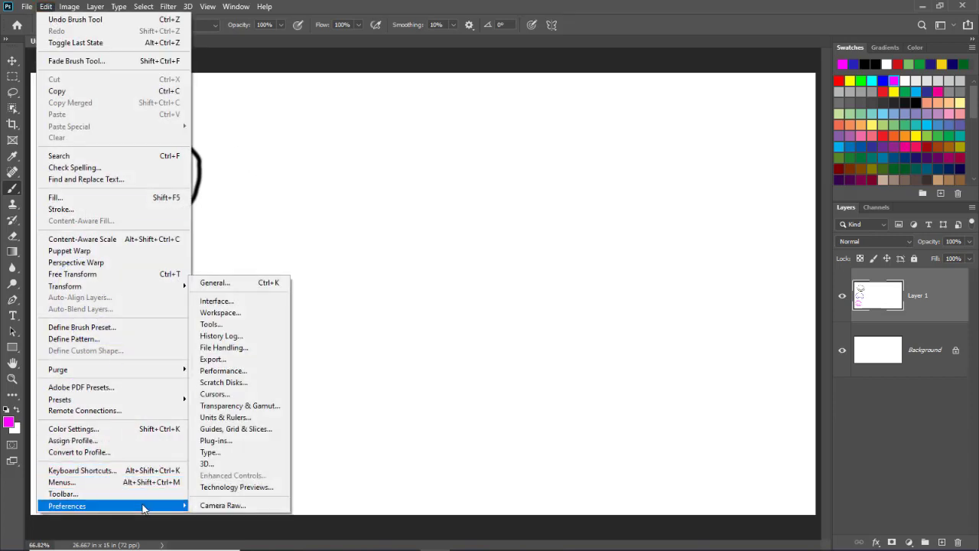
click(232, 393)
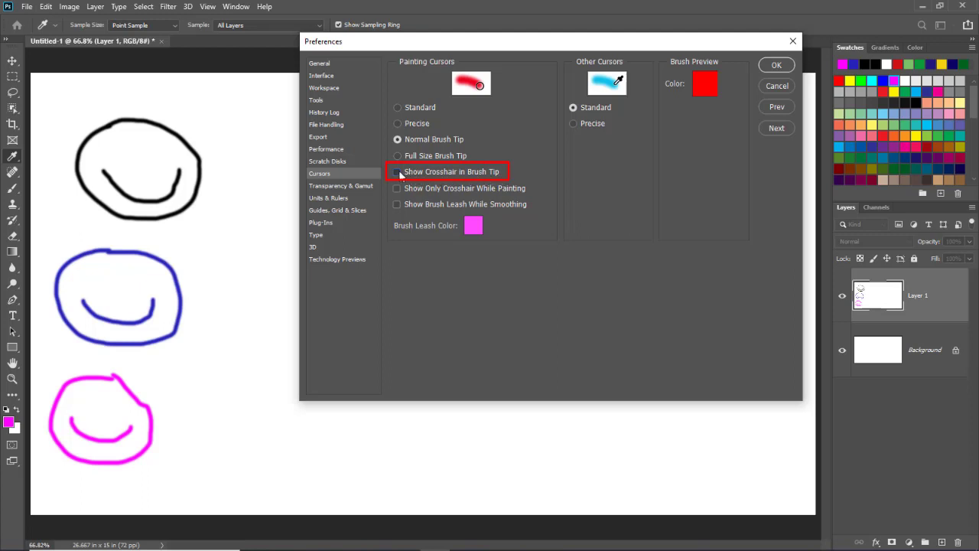
click(768, 67)
key(b)
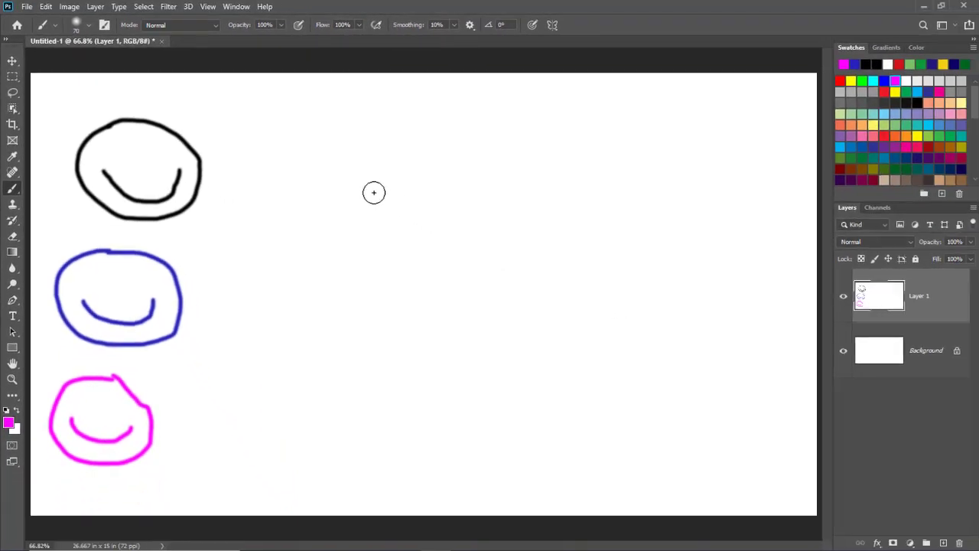
- Adjust the Size slider in the Brush Preset picker to 183 px at 0% hardness
click(80, 26)
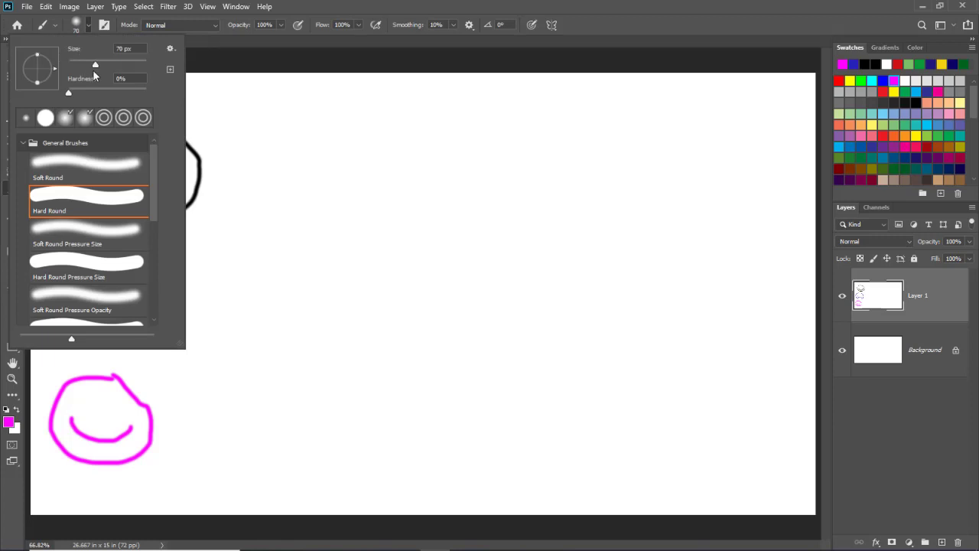
drag(95, 66, 78, 65)
mouse_move(131, 69)
mouse_down()
mouse_move(84, 68)
mouse_move(136, 65)
mouse_move(90, 66)
mouse_move(112, 67)
mouse_up()
drag(123, 67, 84, 67)
drag(82, 65, 102, 65)
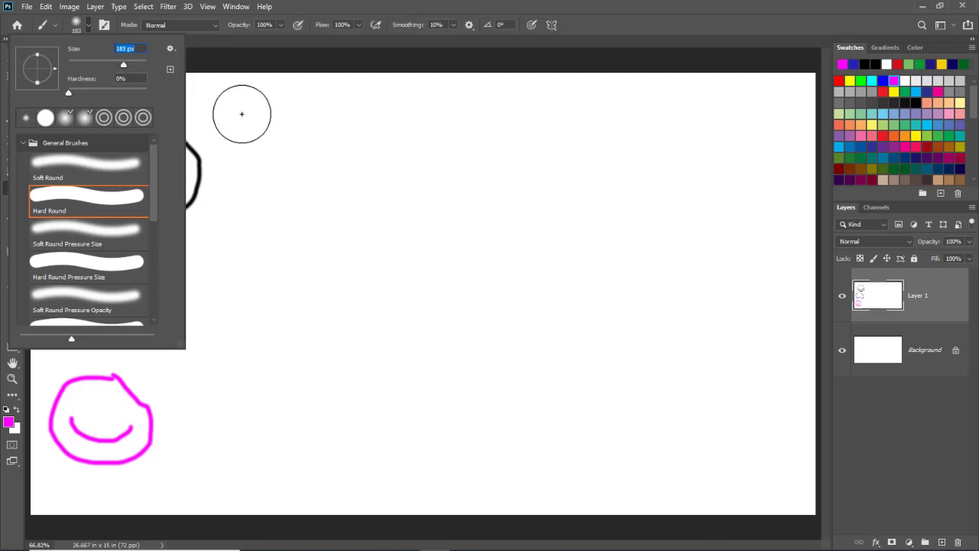
click(618, 24)
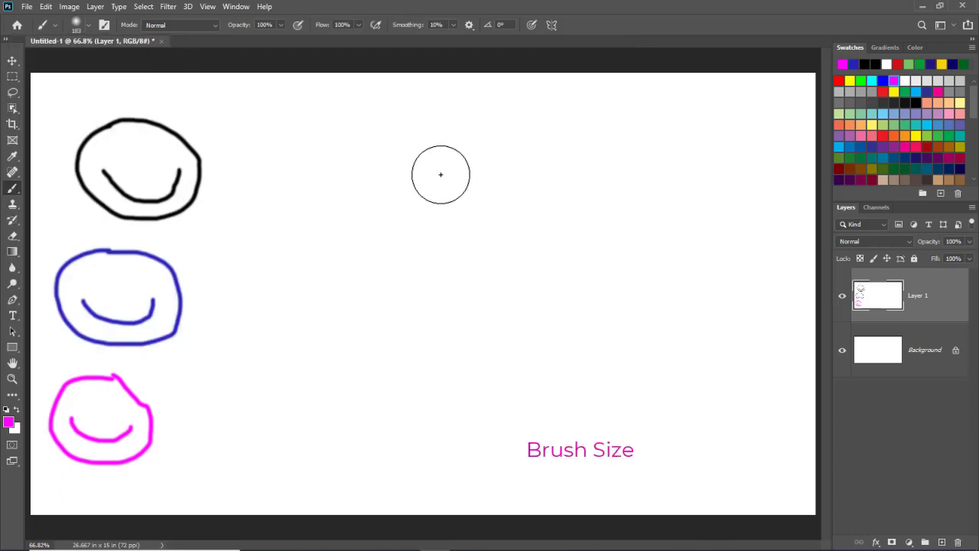
- Shrink and regrow the brush with the [ and ] keys, ending at 175 px
key(bracketleft)
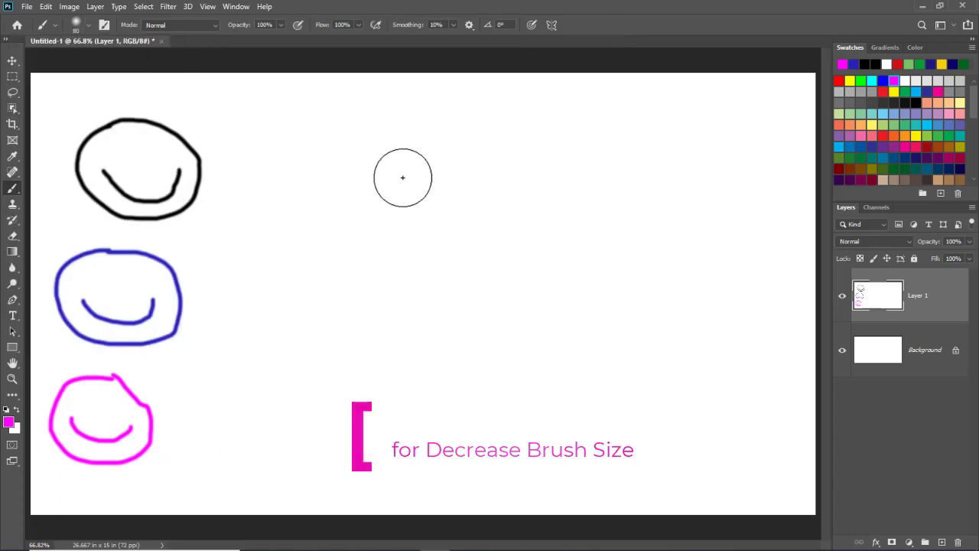
key(bracketleft)
key(bracketleft)
key(bracketleft)
key(bracketright)
key(bracketright)
key(bracketright)
key(bracketright)
key(bracketright)
key(bracketright)
key(bracketright)
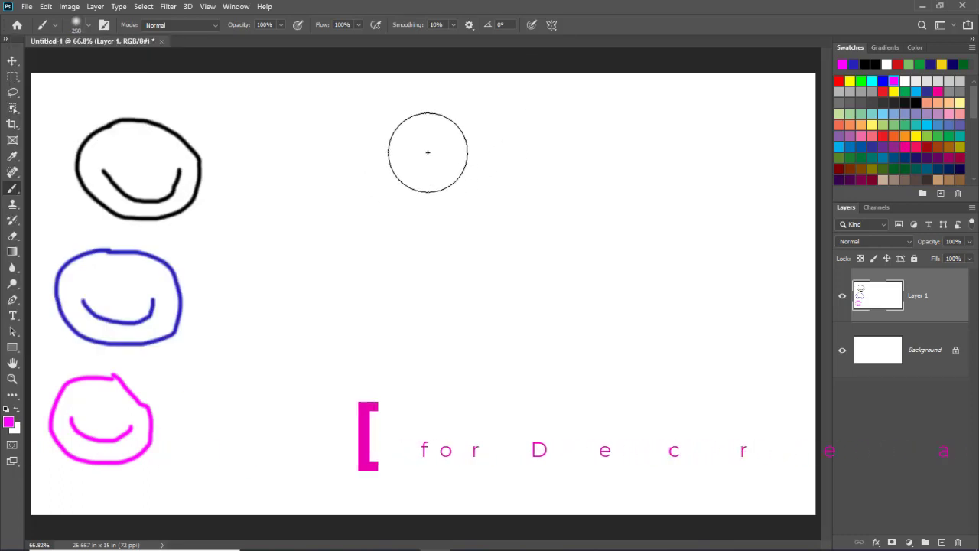
key(bracketright)
key(bracketright)
key(bracketright)
key(bracketleft)
key(bracketleft)
key(bracketleft)
key(bracketleft)
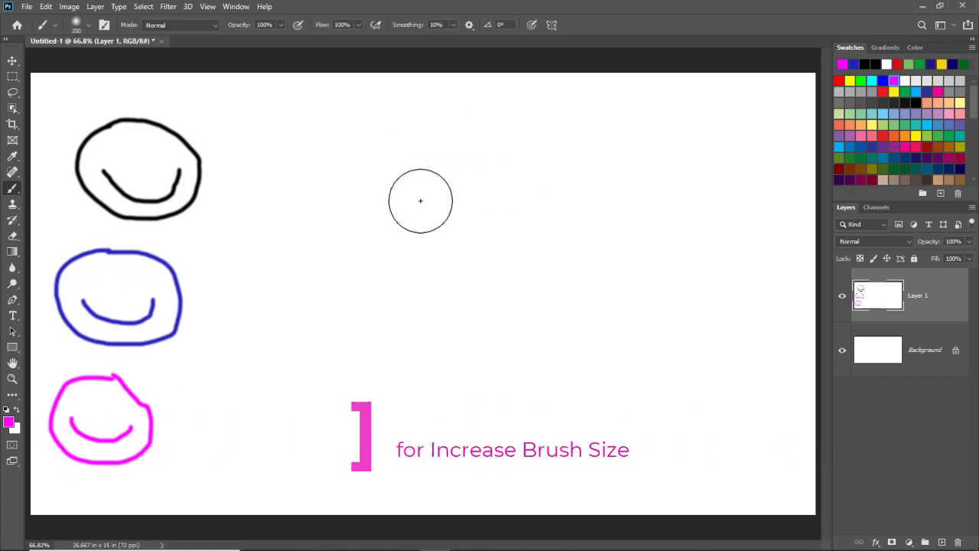
key(bracketleft)
key(bracketleft)
key(bracketleft)
key(bracketright)
key(bracketright)
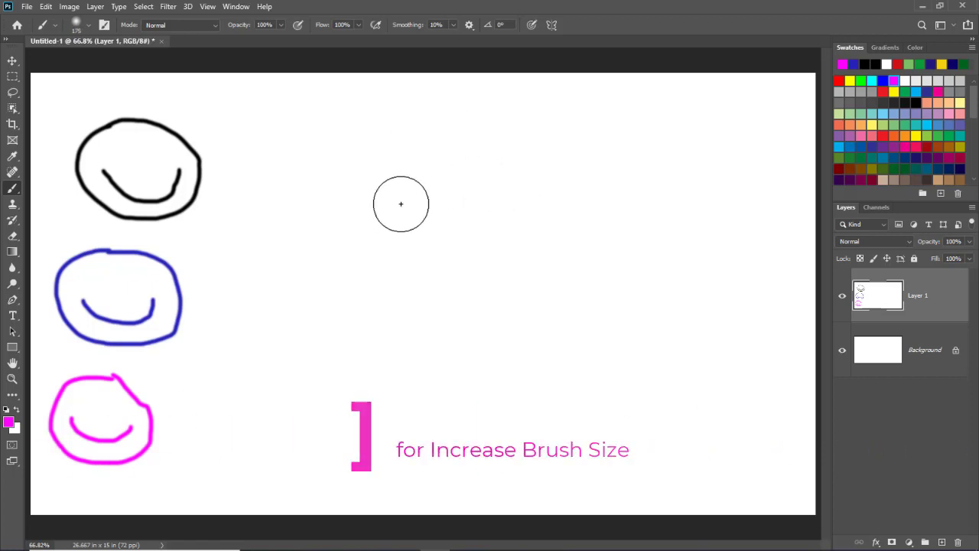
key(bracketright)
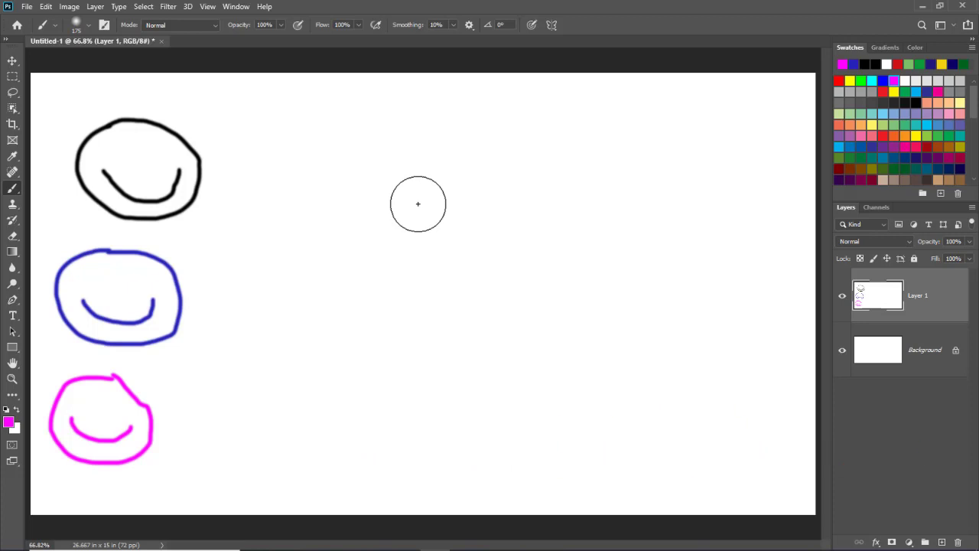
click(89, 26)
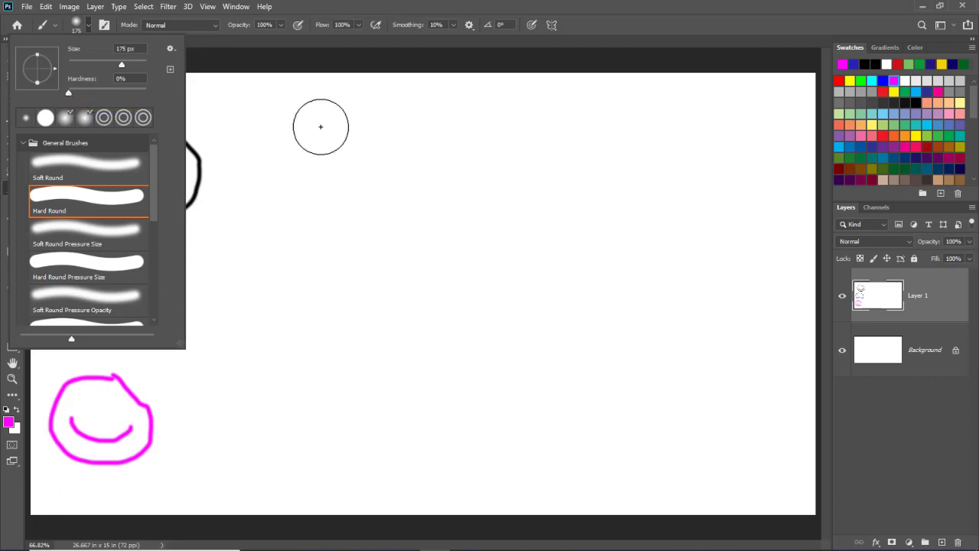
- Paint a soft magenta stroke near the top, then a 100%-hardness stroke beneath it
drag(321, 126, 437, 125)
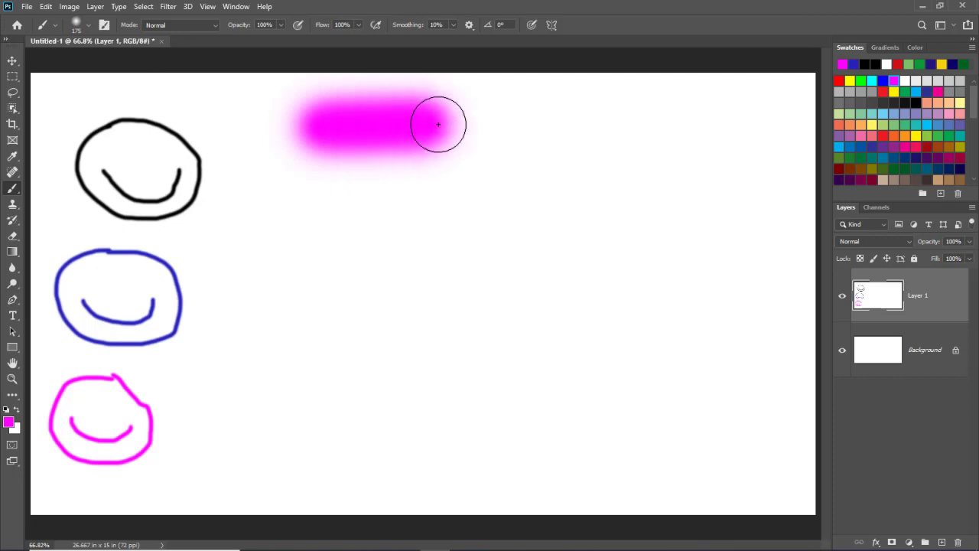
click(89, 26)
drag(69, 91, 148, 93)
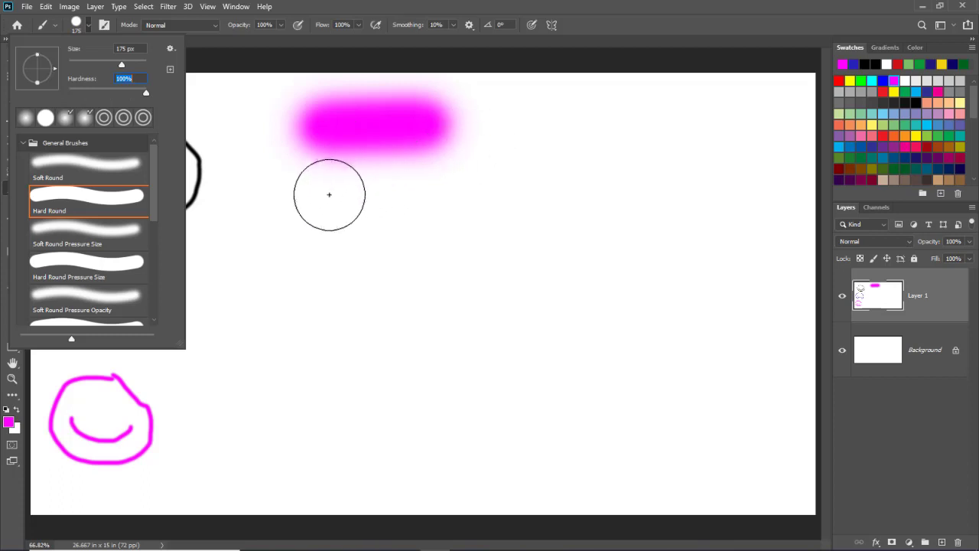
click(317, 201)
drag(326, 201, 434, 201)
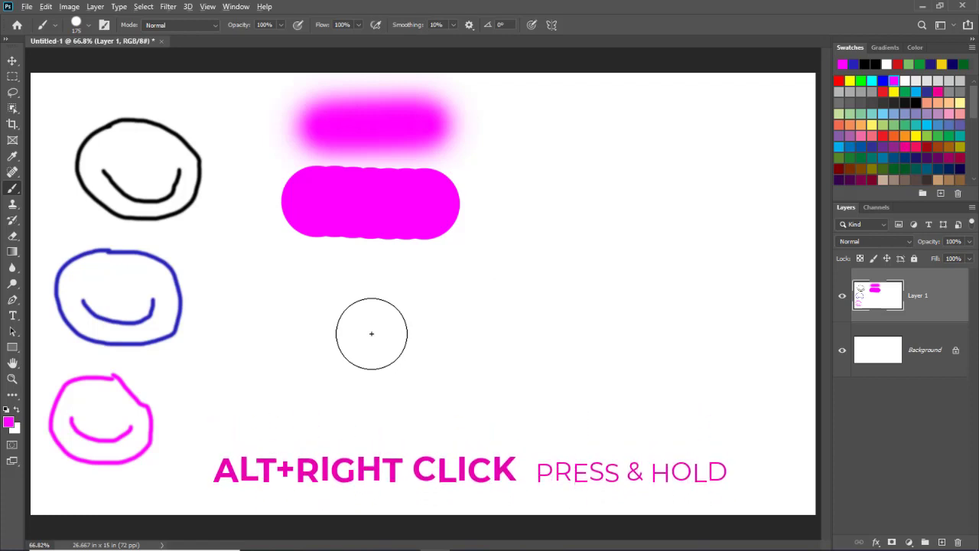
- Resize the brush to 103 px and set hardness to 40% via the Alt+right-drag HUD
key(alt)
alt+right_click(374, 328)
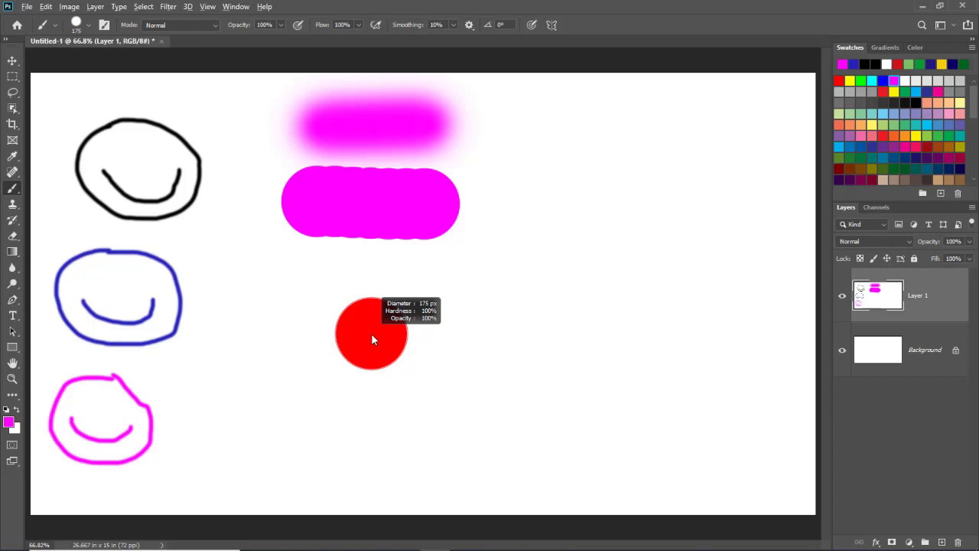
mouse_move(372, 333)
mouse_down()
mouse_move(461, 350)
mouse_move(357, 349)
mouse_up()
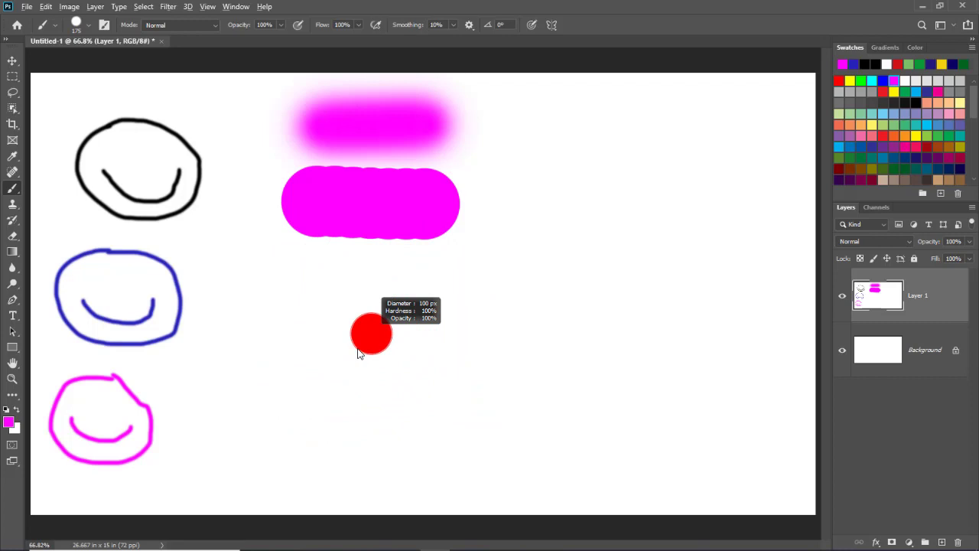
mouse_move(357, 353)
mouse_down()
mouse_move(363, 420)
mouse_move(365, 367)
mouse_up()
drag(369, 325, 394, 153)
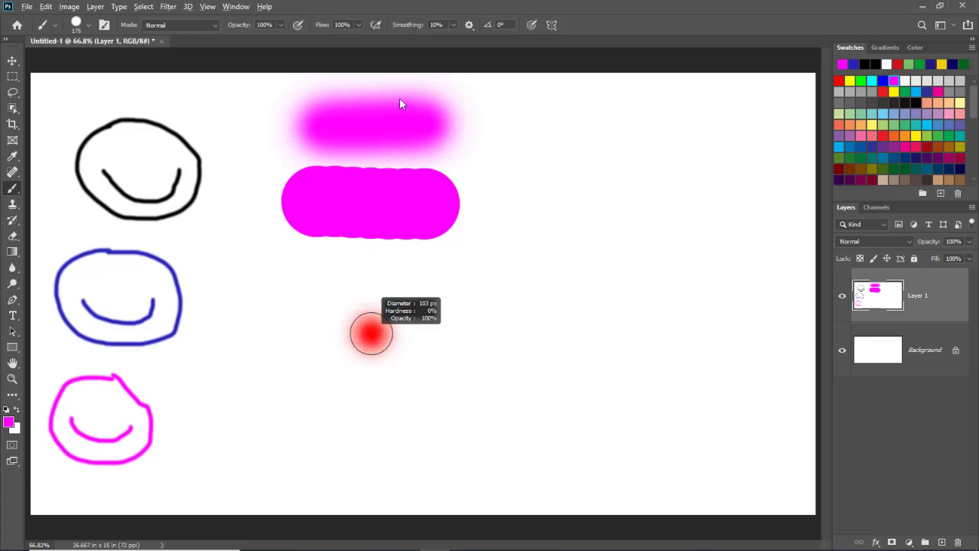
drag(399, 99, 382, 234)
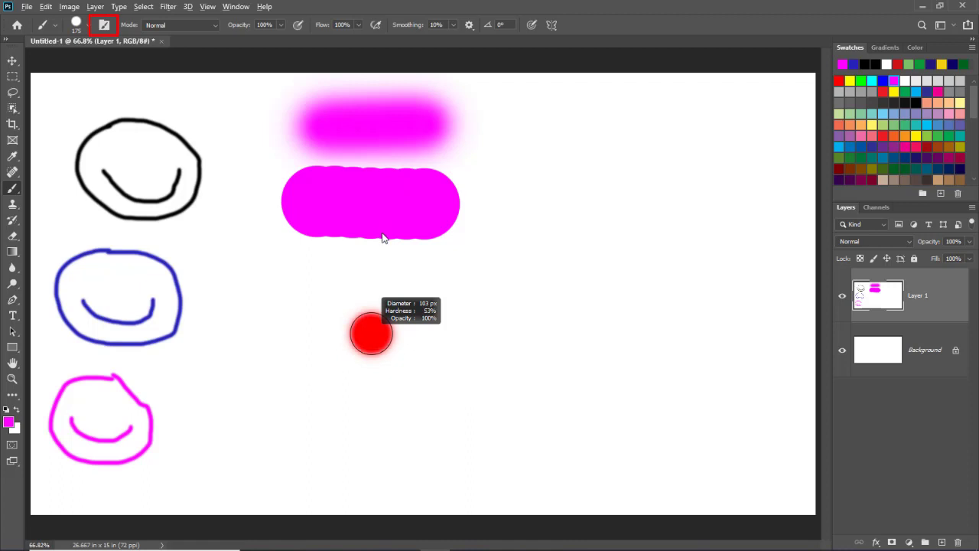
- Select the 74 px Scattered Maple Leaves tip in an enlarged Brush Settings panel
click(105, 26)
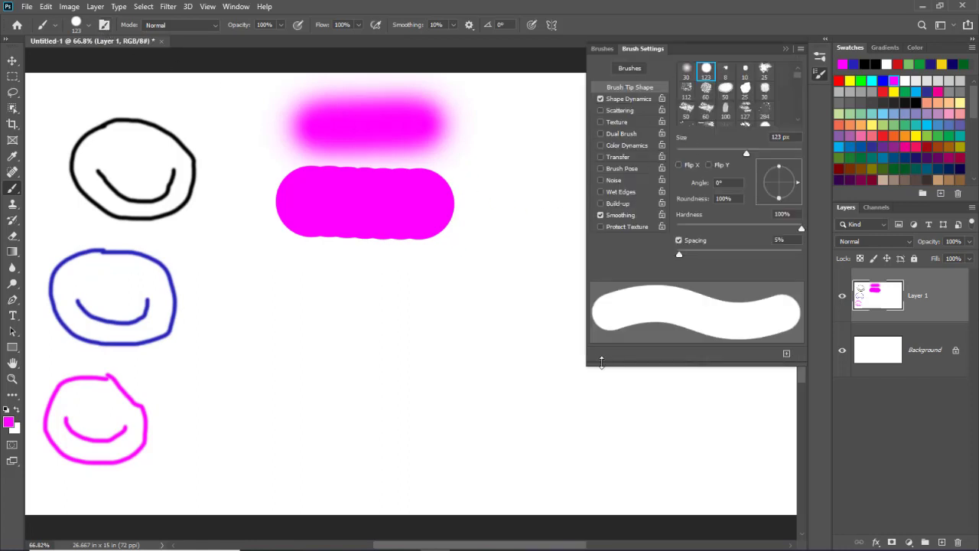
mouse_move(586, 366)
mouse_down()
mouse_move(466, 369)
mouse_move(387, 390)
mouse_up()
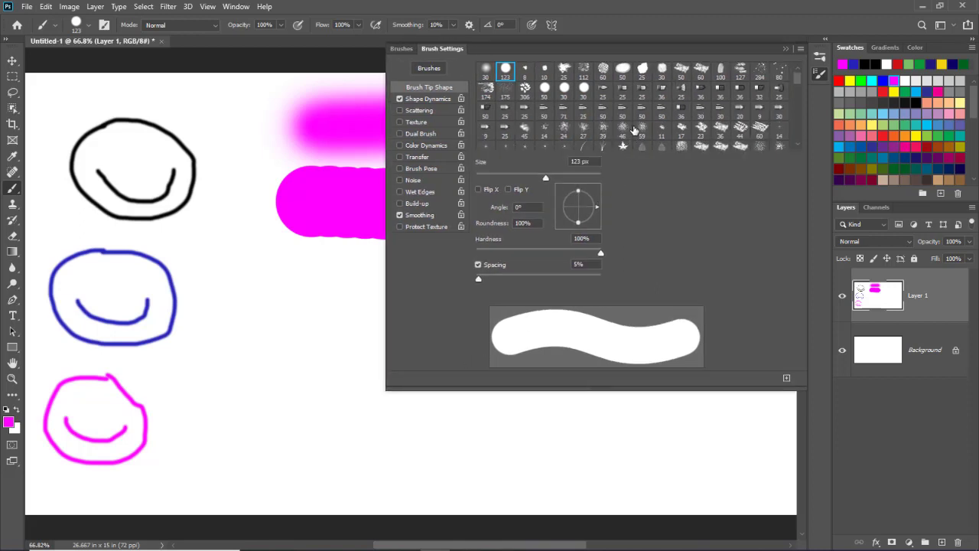
scroll(634, 130, down, 1)
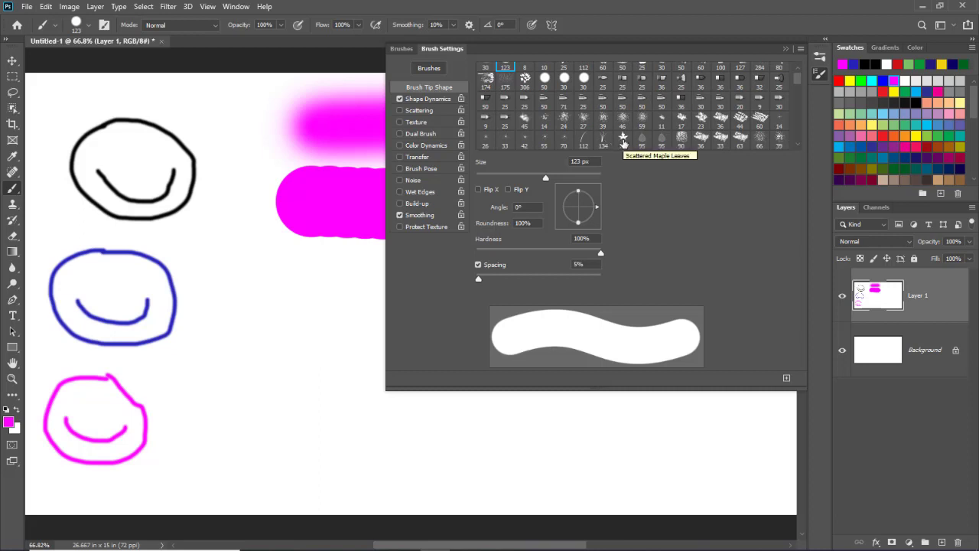
click(623, 139)
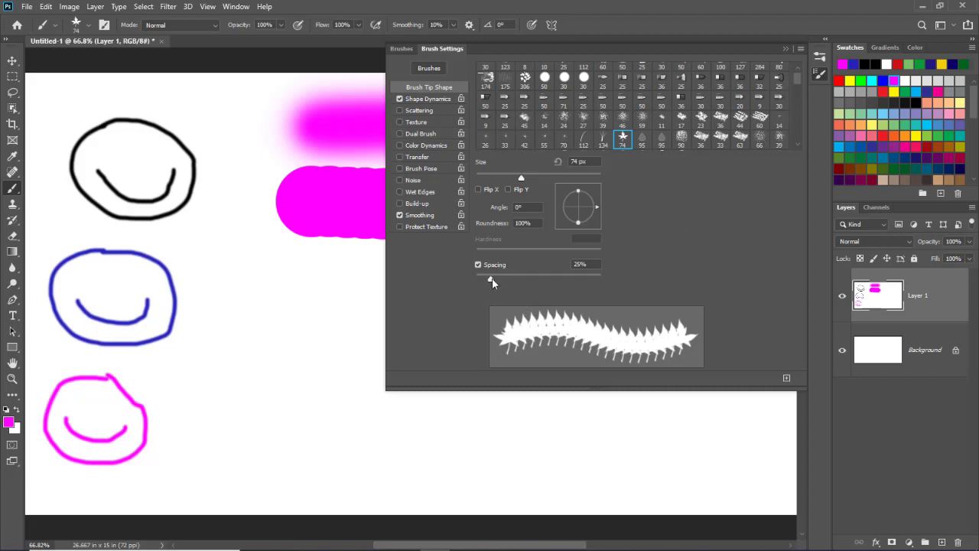
- Spread the maple leaves to 106% spacing and flip them horizontally
drag(491, 278, 540, 279)
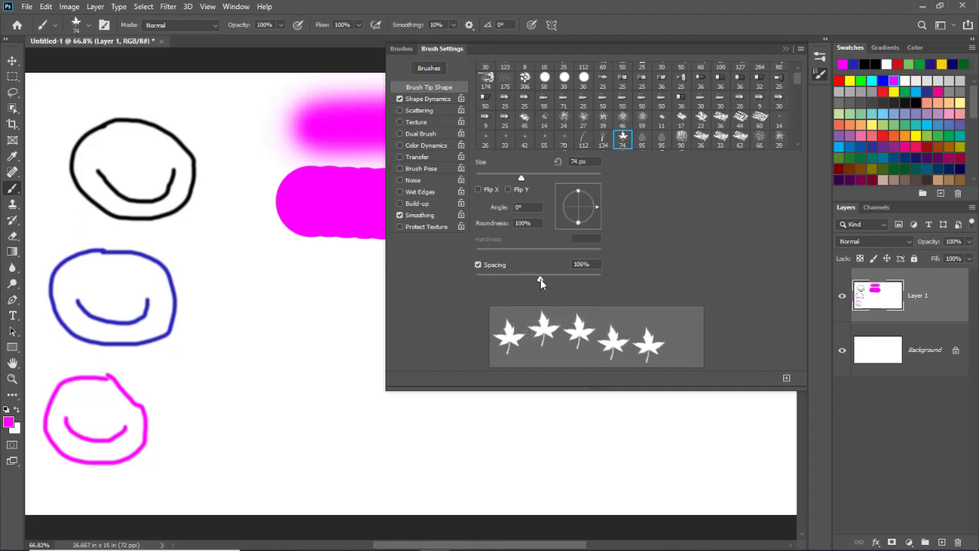
click(479, 190)
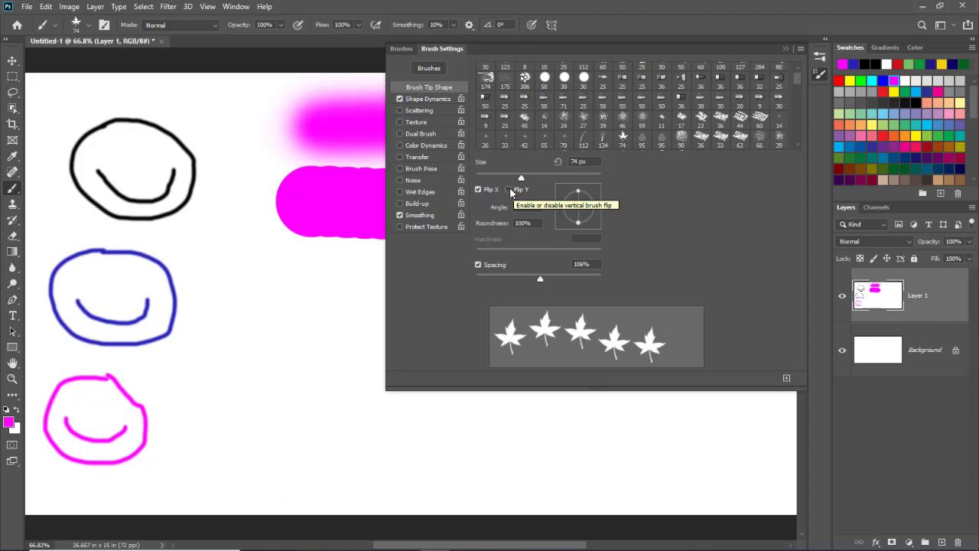
click(508, 189)
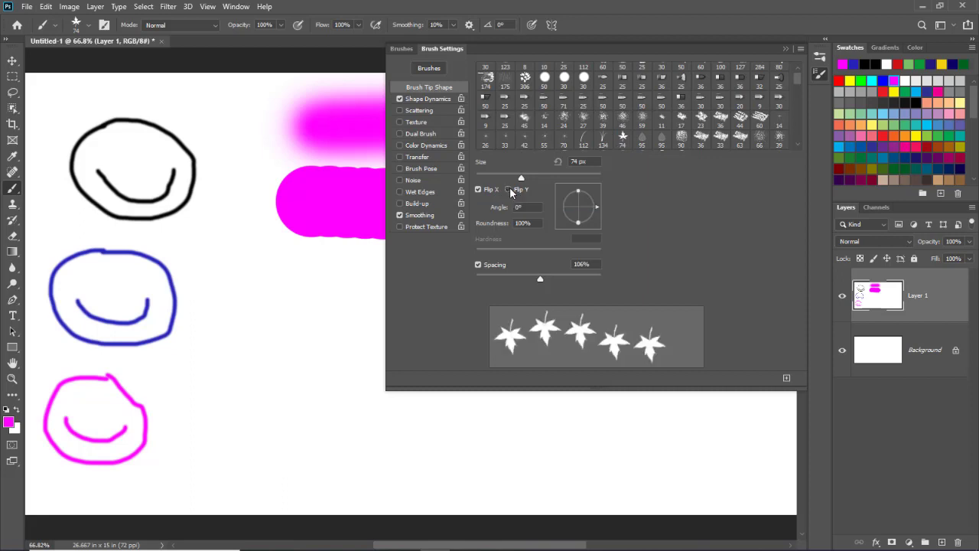
click(509, 189)
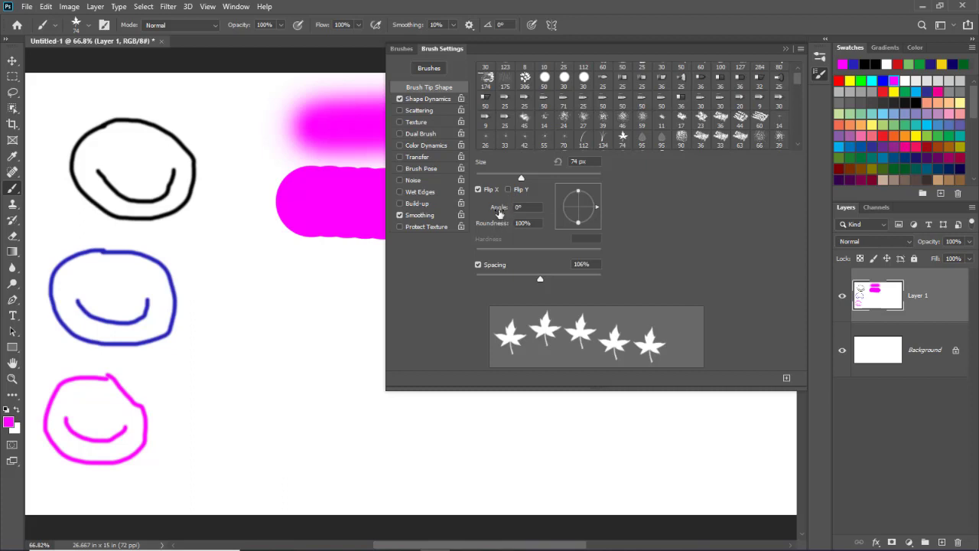
- Tilt the leaf tip to 47° while keeping roundness at 100%
drag(499, 212, 537, 209)
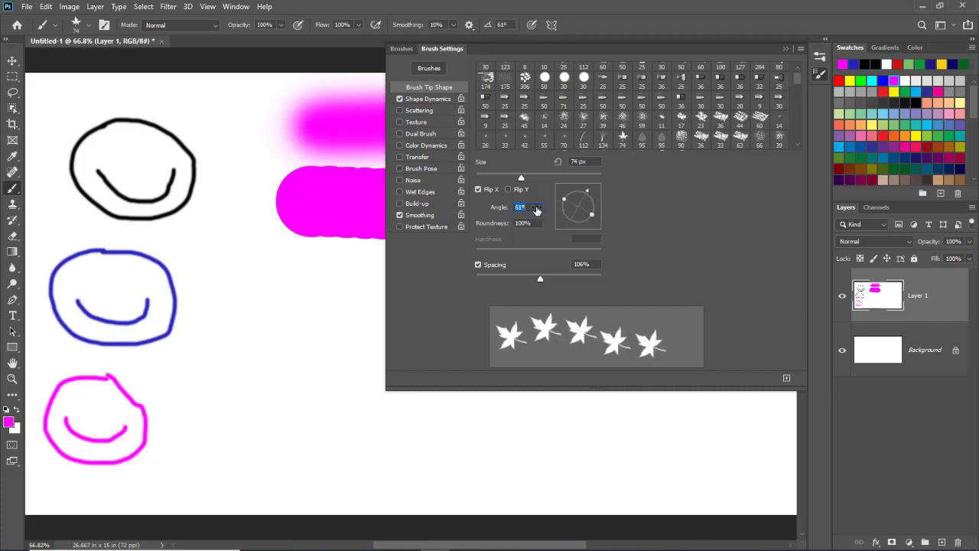
drag(511, 217, 495, 211)
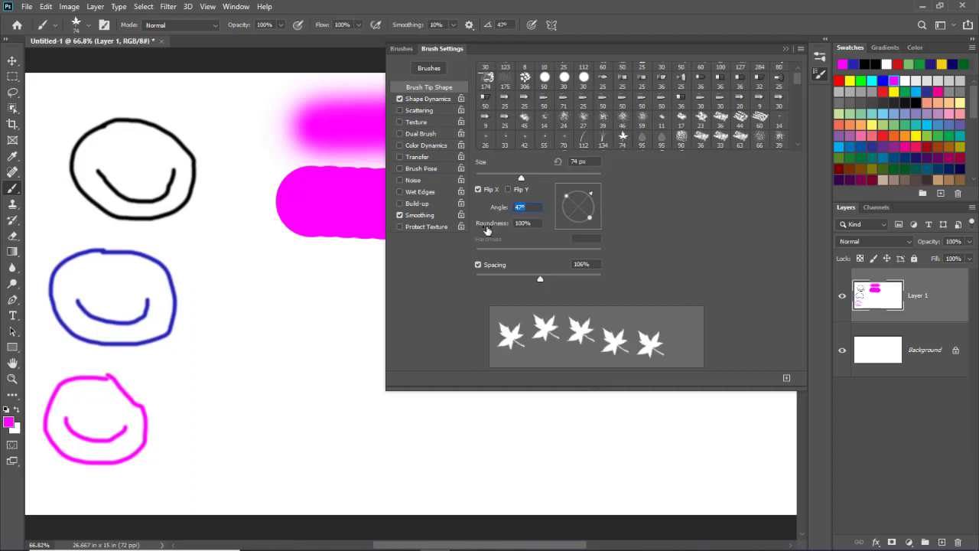
drag(502, 226, 468, 228)
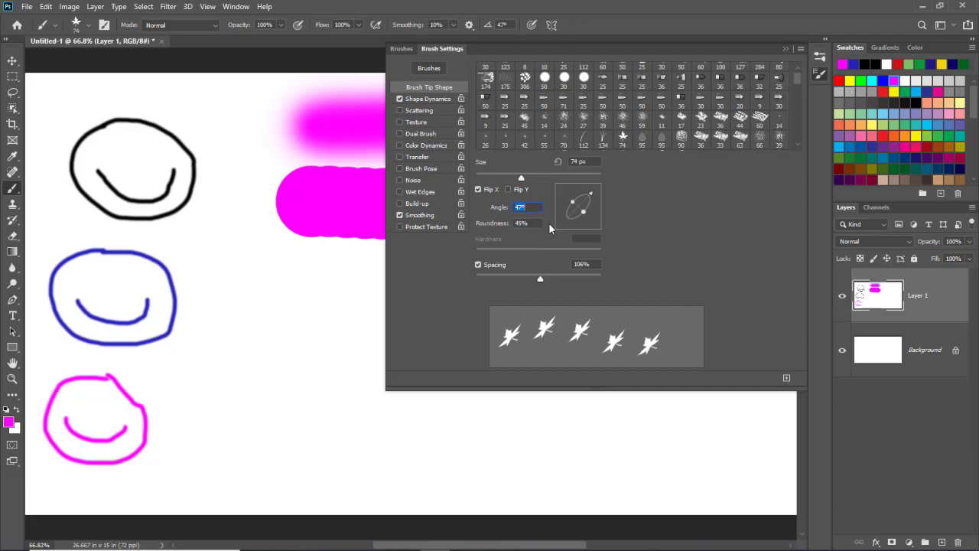
drag(488, 228, 556, 228)
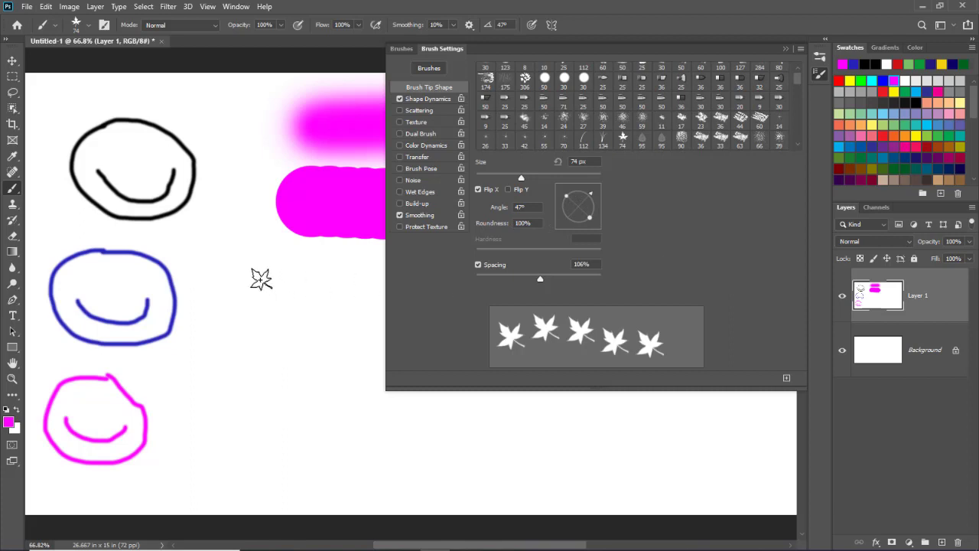
- Paint a row of magenta maple leaves, then a row of grass beneath it
drag(212, 268, 372, 267)
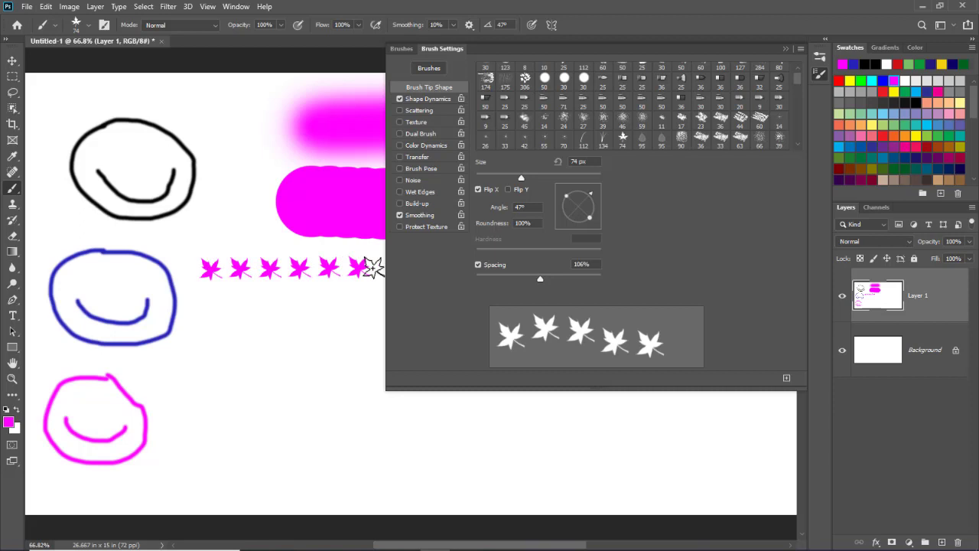
scroll(638, 123, down, 1)
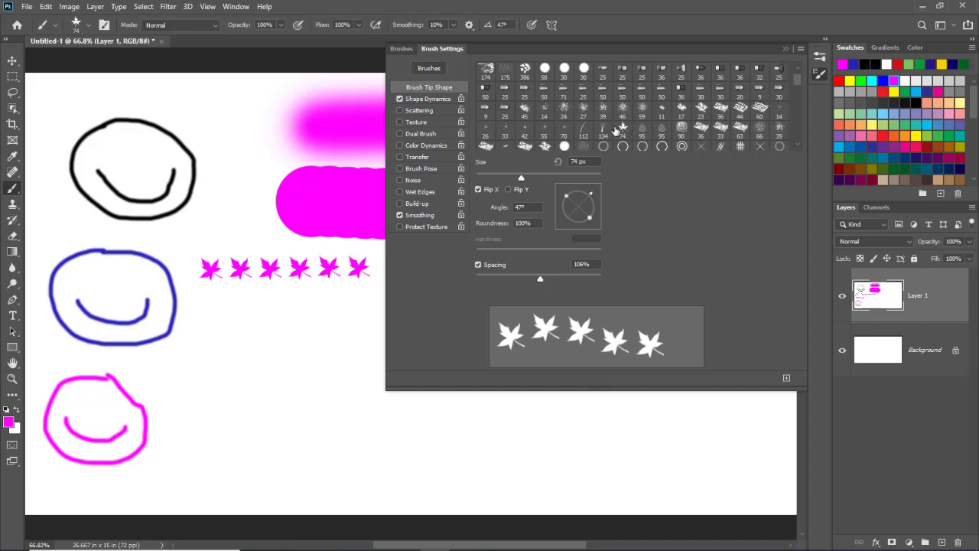
click(604, 130)
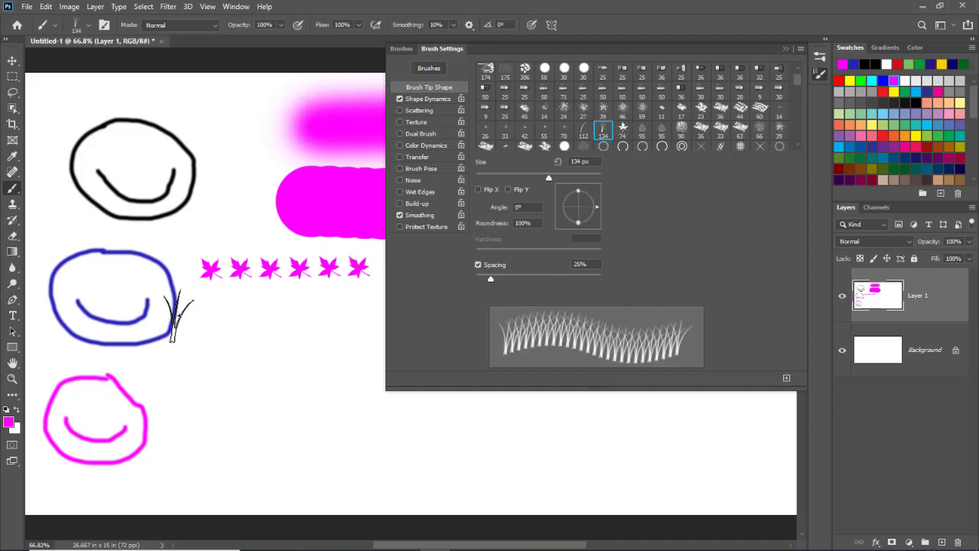
click(195, 315)
drag(226, 317, 329, 317)
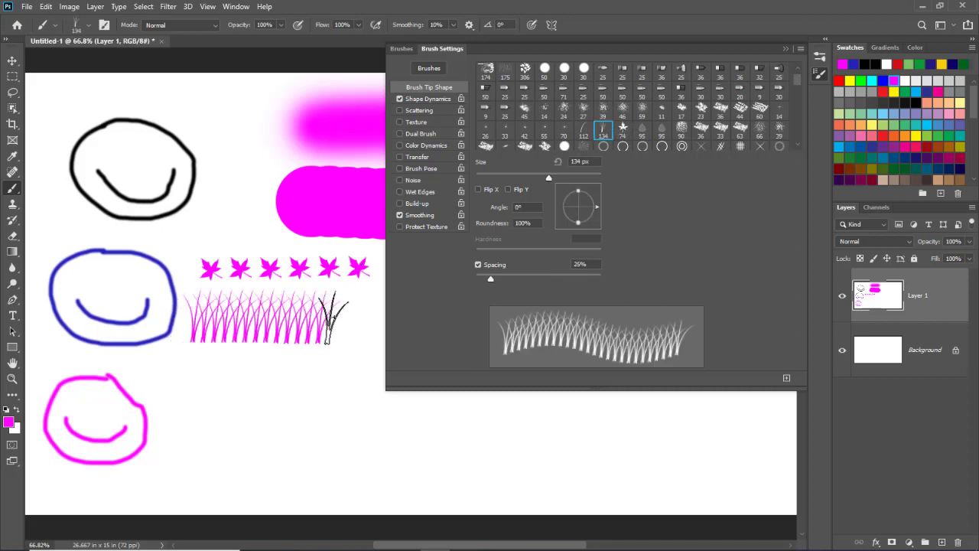
- Paint a row of pale pink leaves and a ring-chain stroke below the grass
click(662, 130)
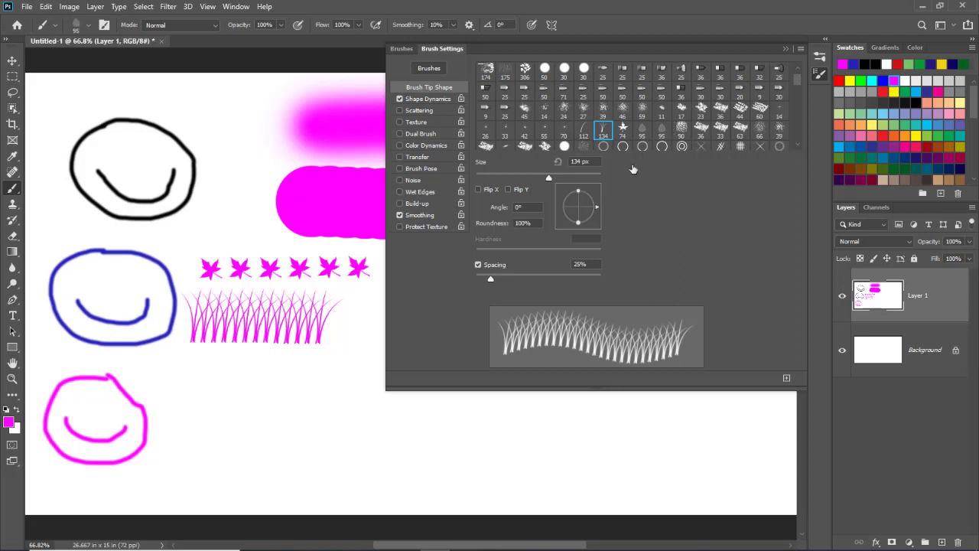
drag(190, 373, 361, 366)
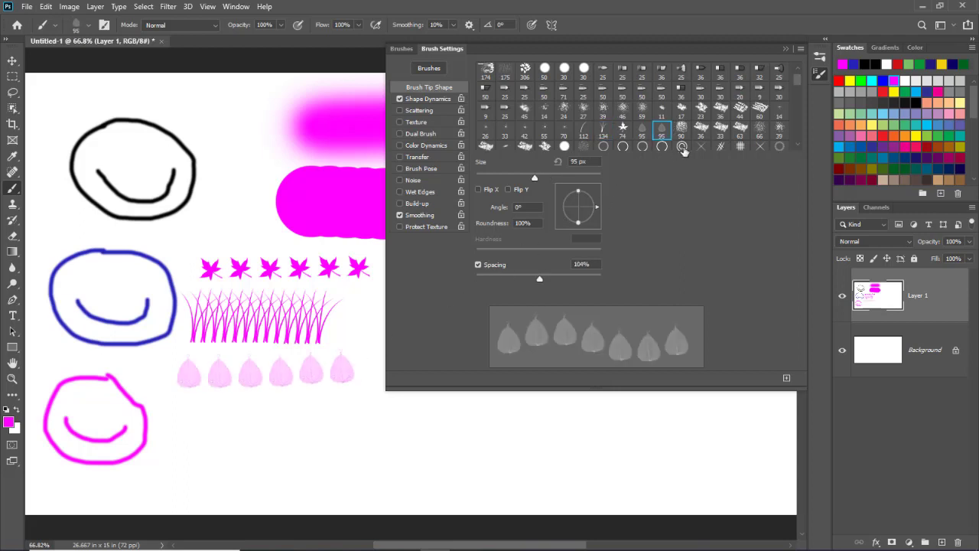
click(682, 146)
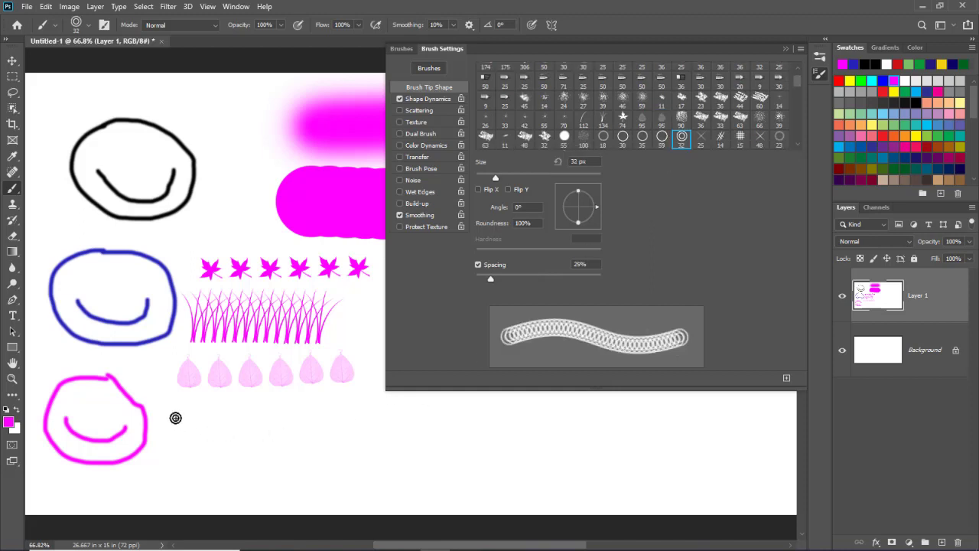
drag(175, 416, 359, 411)
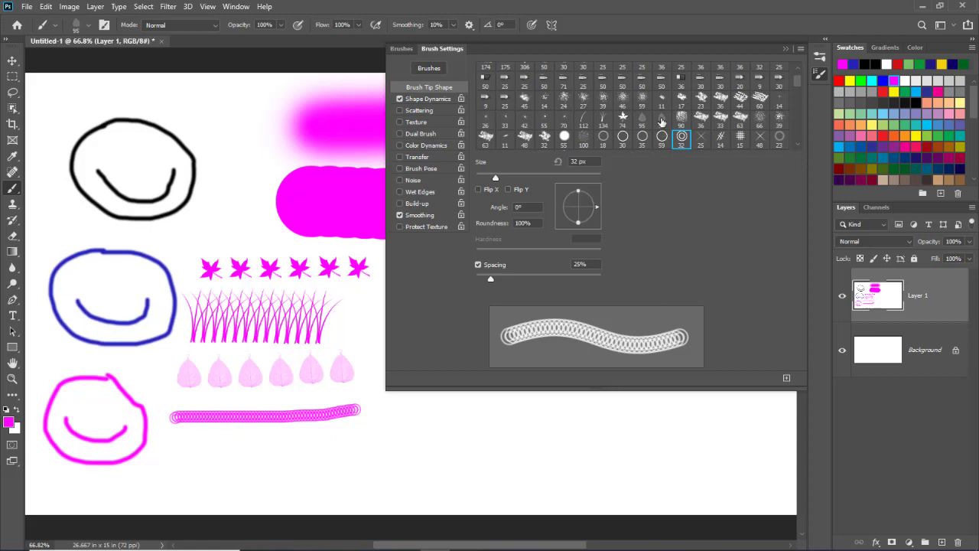
- Hide the Brush Settings panel and browse the blend modes, leaving the mode on Normal
click(788, 50)
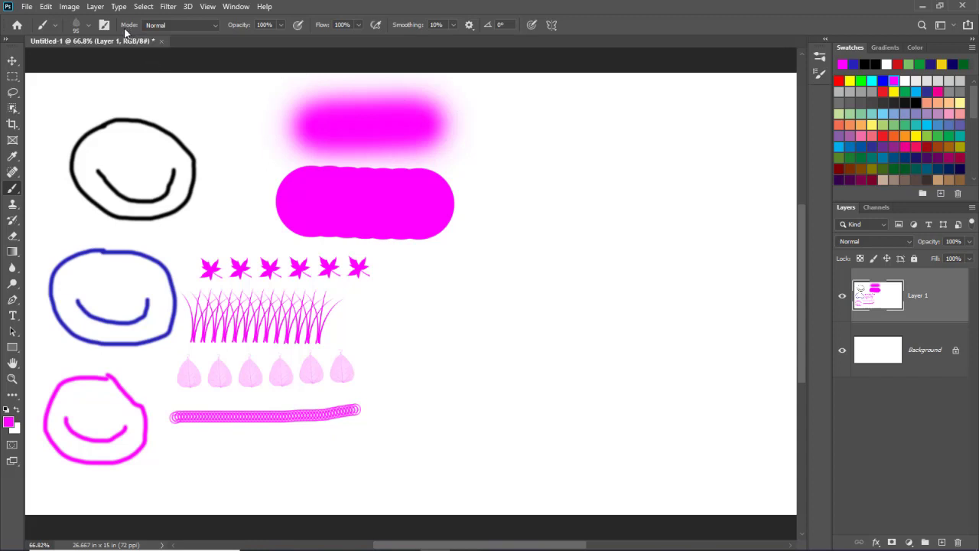
click(209, 26)
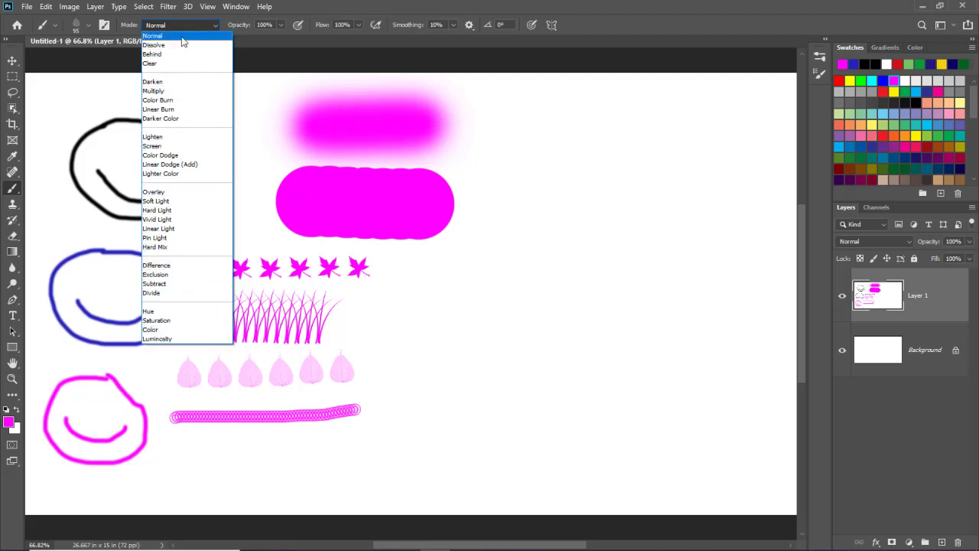
click(263, 30)
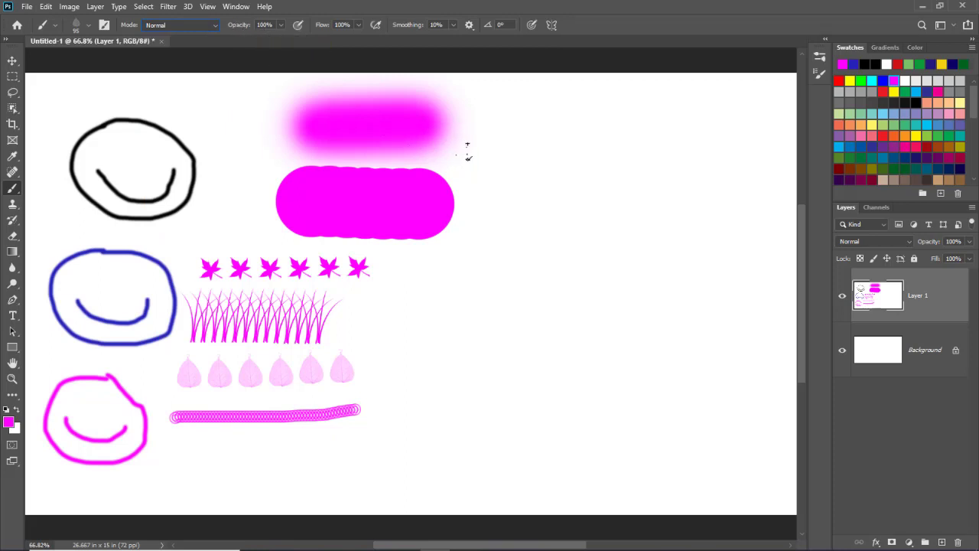
- Paint pink leaf rows at the top right at 100%, 50% and 25% opacity
drag(491, 144, 748, 144)
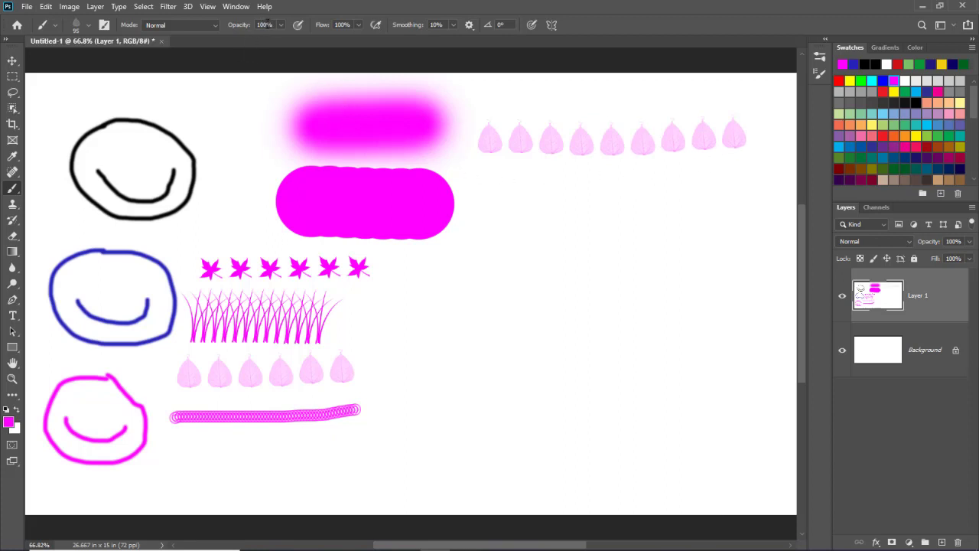
click(266, 25)
text(50)
key(Return)
drag(487, 200, 742, 195)
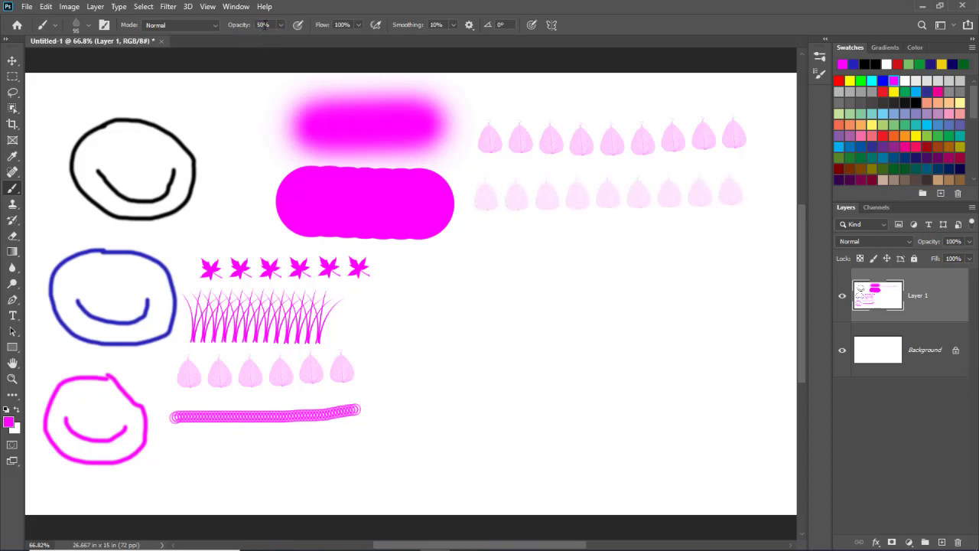
drag(252, 29, 246, 28)
drag(474, 261, 735, 257)
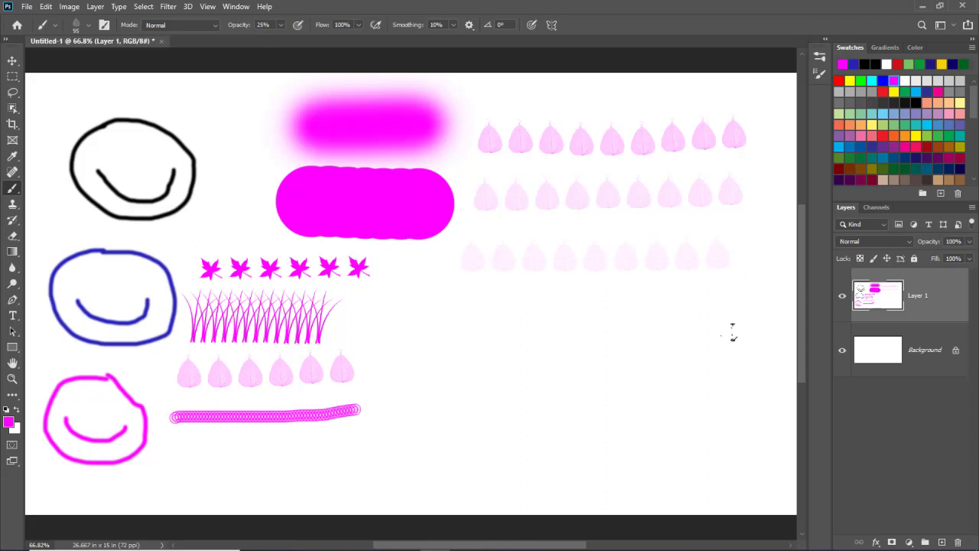